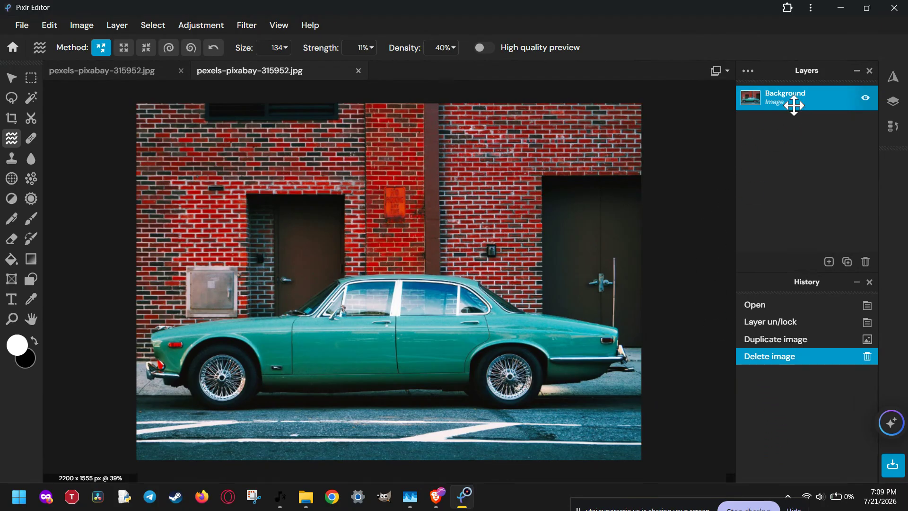
Step: Duplicate the Background layer of the car photo
{"action": "left_click", "coordinate": [847, 262]}
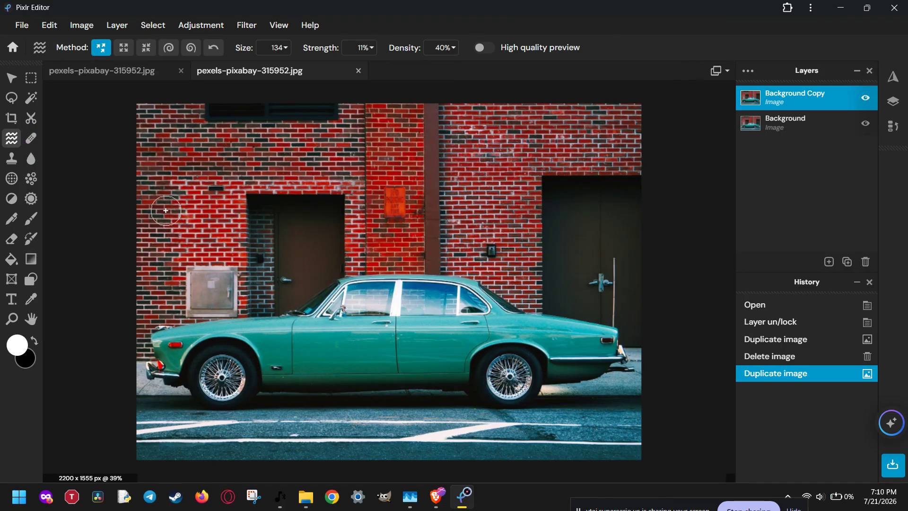
{"action": "left_click", "coordinate": [118, 25]}
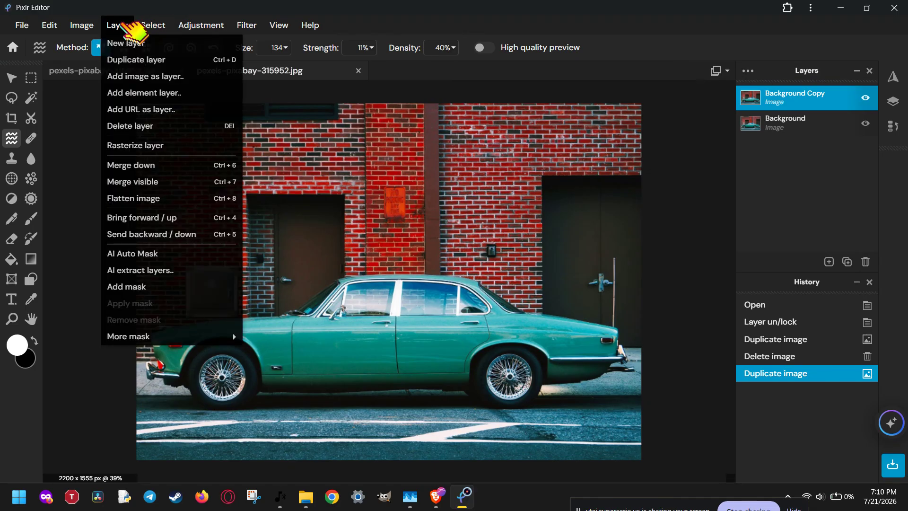
{"action": "left_click", "coordinate": [203, 26]}
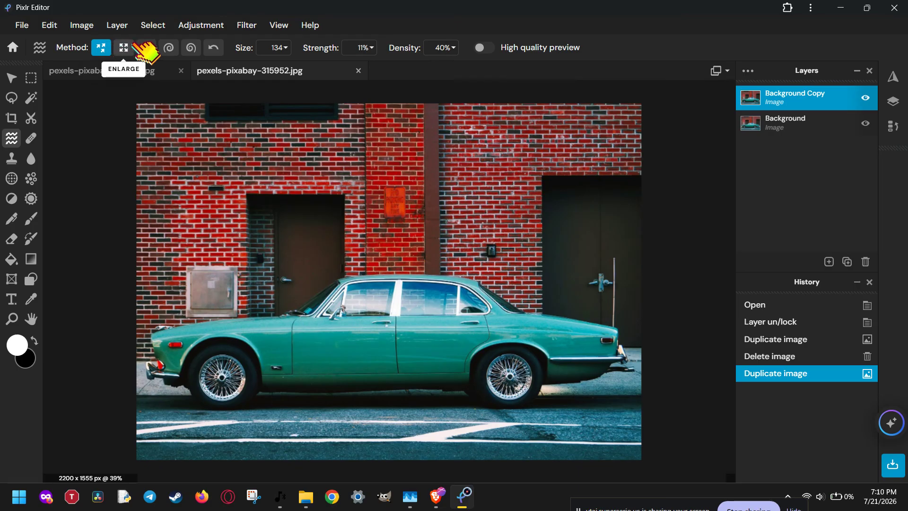
Step: Liquify the car's front wheel area and the side mirror with the Enlarge method
{"action": "left_click", "coordinate": [130, 44]}
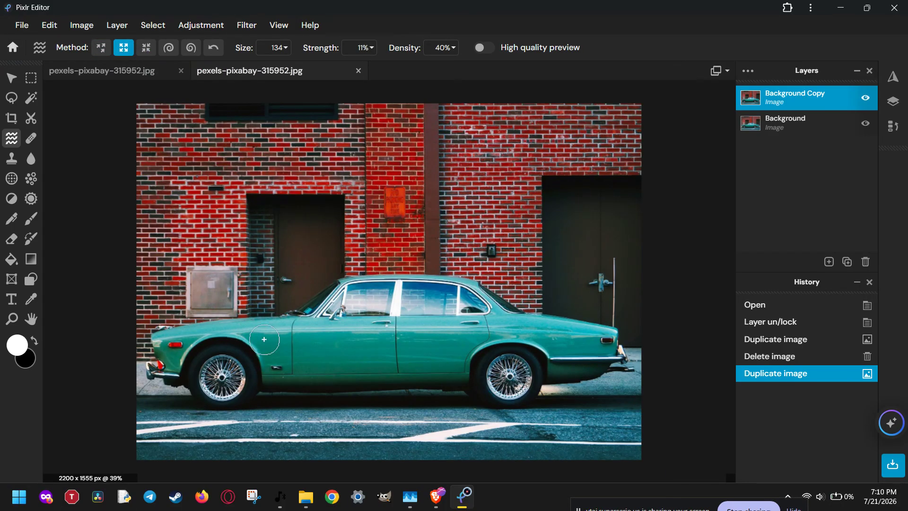
{"action": "left_click_drag", "start_coordinate": [264, 339], "coordinate": [226, 345]}
{"action": "scroll", "coordinate": [316, 316], "scroll_direction": "up", "scroll_amount": 6}
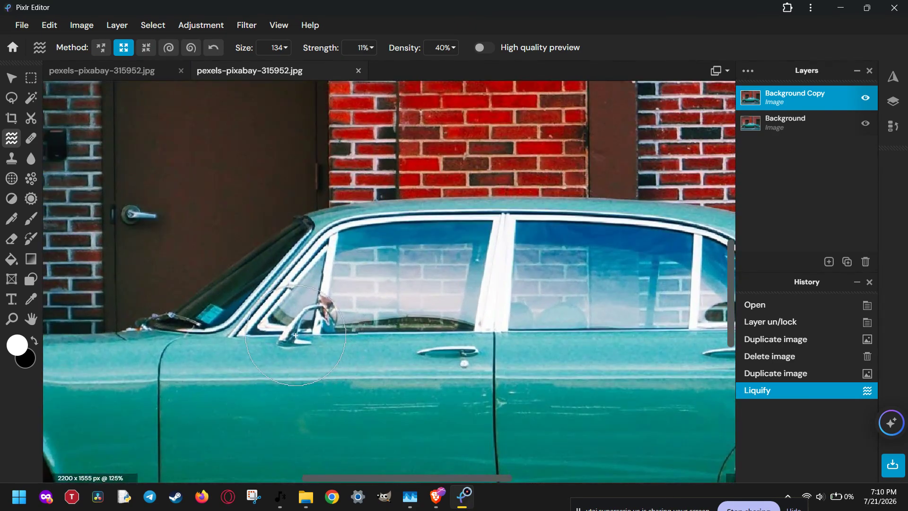
{"action": "mouse_move", "coordinate": [295, 335]}
{"action": "left_mouse_down"}
{"action": "mouse_move", "coordinate": [314, 329]}
{"action": "mouse_move", "coordinate": [290, 329]}
{"action": "mouse_move", "coordinate": [314, 306]}
{"action": "mouse_move", "coordinate": [300, 333]}
{"action": "mouse_move", "coordinate": [303, 314]}
{"action": "mouse_move", "coordinate": [319, 328]}
{"action": "mouse_move", "coordinate": [287, 326]}
{"action": "mouse_move", "coordinate": [299, 312]}
{"action": "mouse_move", "coordinate": [321, 334]}
{"action": "mouse_move", "coordinate": [299, 339]}
{"action": "mouse_move", "coordinate": [298, 308]}
{"action": "left_mouse_up"}
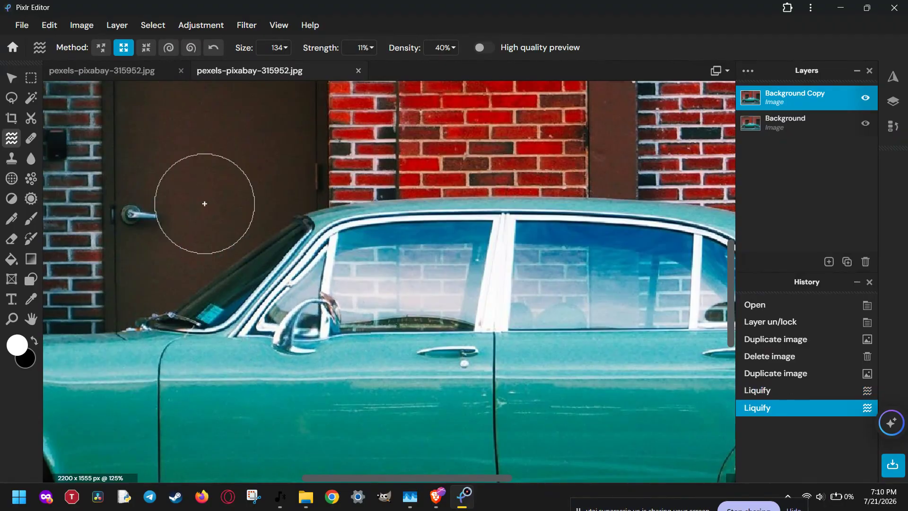
Step: Swirl the pillar between the car windows in one direction and the rear door's window in the opposite direction
{"action": "left_click", "coordinate": [168, 48]}
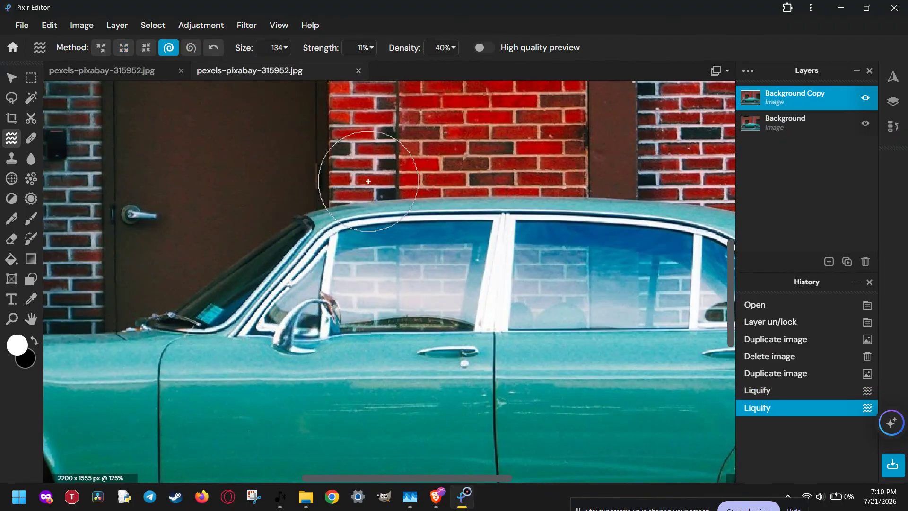
{"action": "left_click_drag", "start_coordinate": [484, 246], "coordinate": [485, 246]}
{"action": "left_click", "coordinate": [191, 47]}
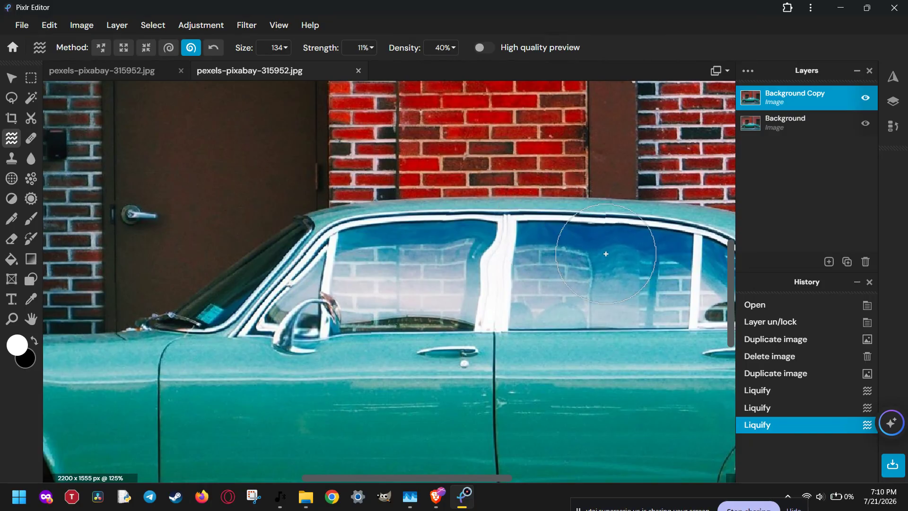
{"action": "left_click_drag", "start_coordinate": [606, 254], "coordinate": [606, 254]}
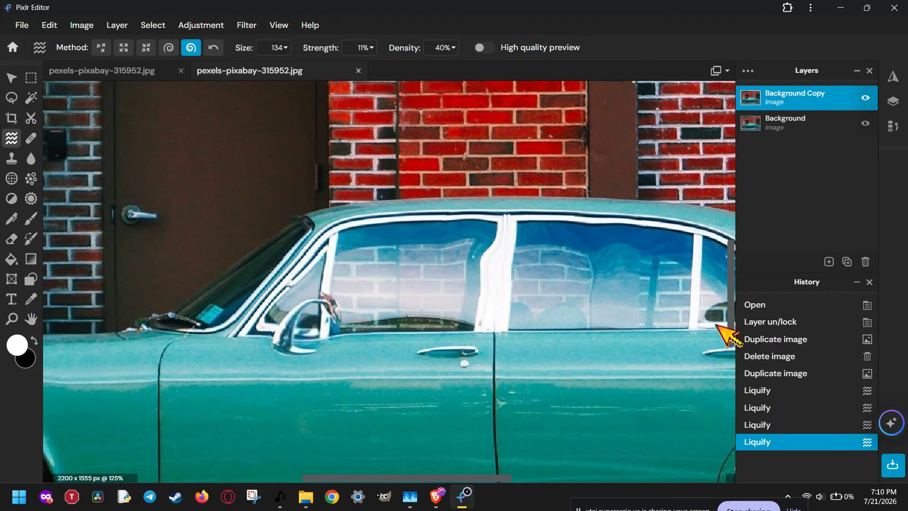
Step: Brush the distorted windows and side mirror back to their original shape, and revert the history to the Duplicate image state
{"action": "left_click", "coordinate": [213, 48]}
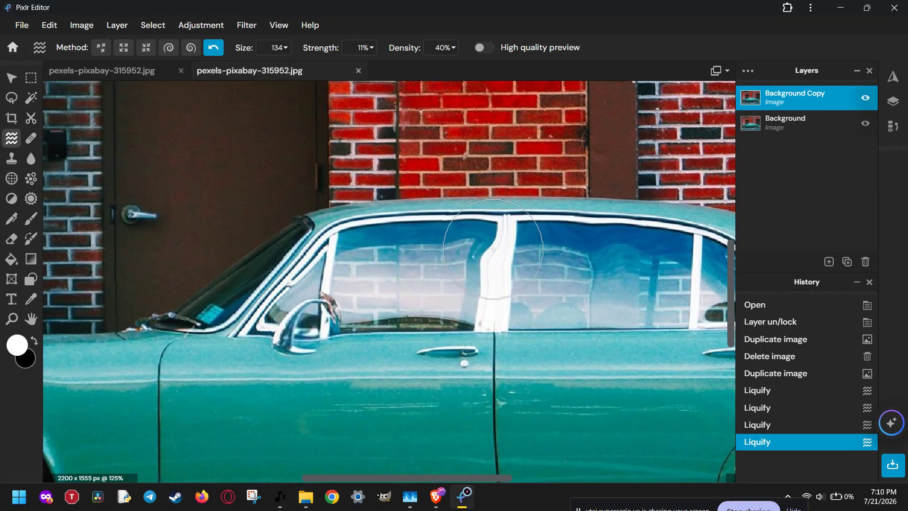
{"action": "mouse_move", "coordinate": [522, 273]}
{"action": "left_mouse_down"}
{"action": "mouse_move", "coordinate": [406, 254]}
{"action": "mouse_move", "coordinate": [518, 267]}
{"action": "mouse_move", "coordinate": [561, 240]}
{"action": "mouse_move", "coordinate": [331, 285]}
{"action": "mouse_move", "coordinate": [319, 256]}
{"action": "mouse_move", "coordinate": [305, 327]}
{"action": "mouse_move", "coordinate": [251, 353]}
{"action": "mouse_move", "coordinate": [454, 243]}
{"action": "mouse_move", "coordinate": [547, 249]}
{"action": "mouse_move", "coordinate": [536, 258]}
{"action": "mouse_move", "coordinate": [434, 258]}
{"action": "mouse_move", "coordinate": [432, 248]}
{"action": "mouse_move", "coordinate": [427, 257]}
{"action": "mouse_move", "coordinate": [553, 241]}
{"action": "mouse_move", "coordinate": [555, 233]}
{"action": "mouse_move", "coordinate": [397, 244]}
{"action": "mouse_move", "coordinate": [567, 260]}
{"action": "left_mouse_up"}
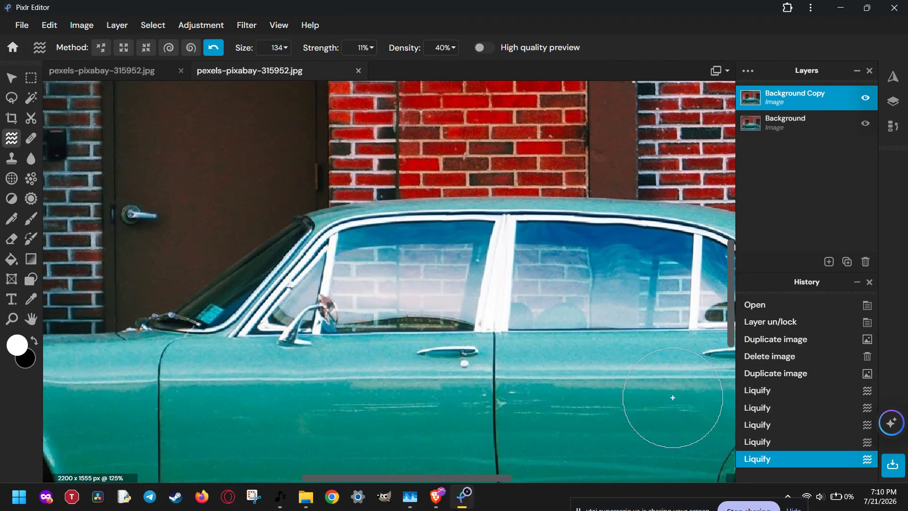
{"action": "left_click", "coordinate": [758, 373]}
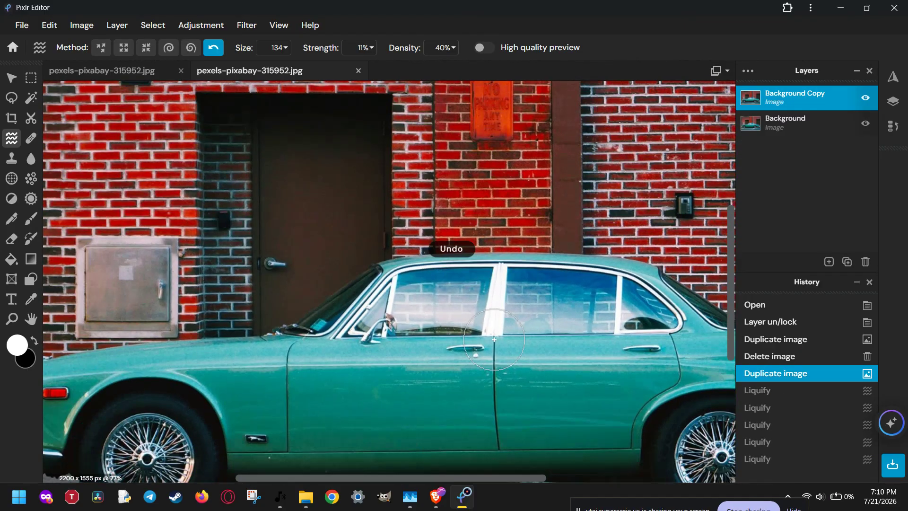
Step: Set the Liquify tool to the Push method with size 112 and strength 16%
{"action": "left_click", "coordinate": [277, 47]}
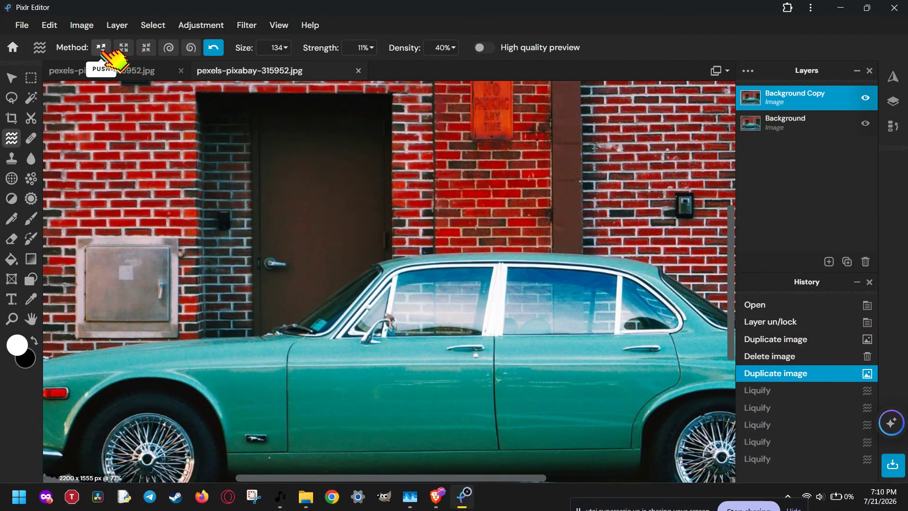
{"action": "left_click", "coordinate": [100, 47]}
{"action": "left_click", "coordinate": [275, 46]}
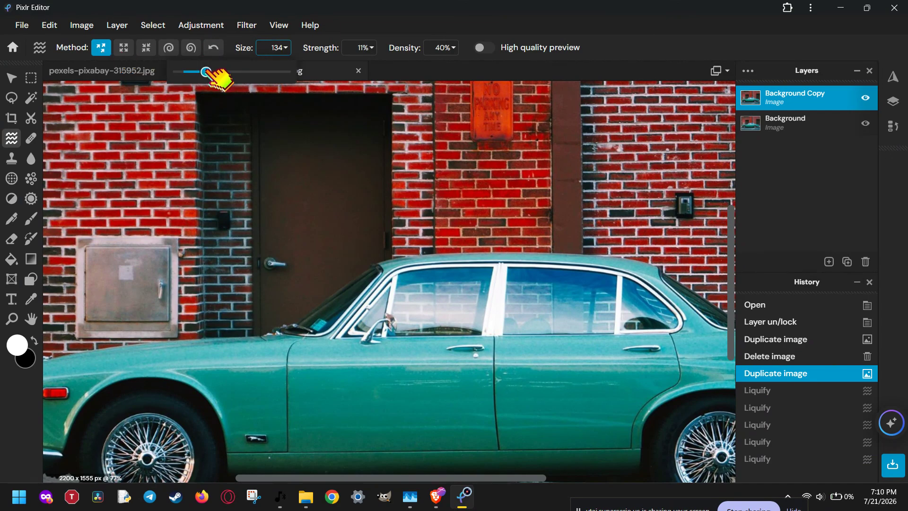
{"action": "left_click_drag", "start_coordinate": [211, 70], "coordinate": [208, 72]}
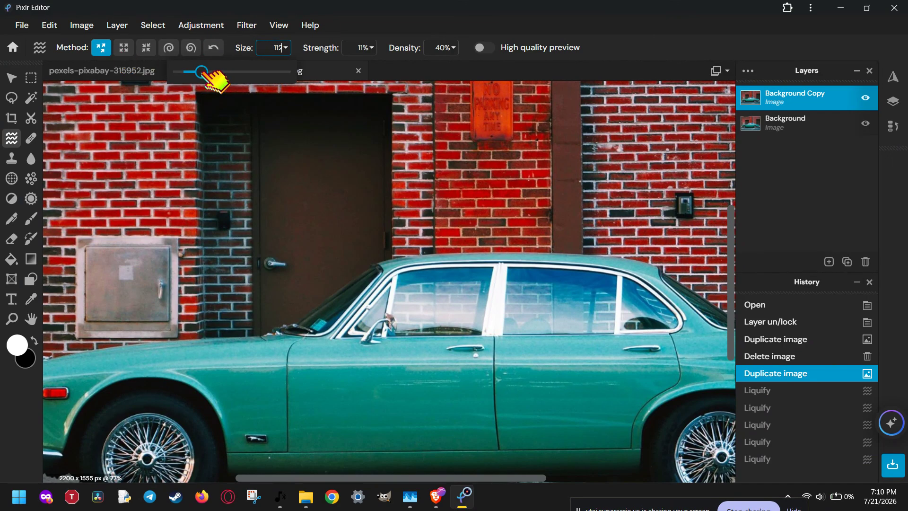
{"action": "left_click", "coordinate": [352, 48]}
{"action": "left_click", "coordinate": [293, 71]}
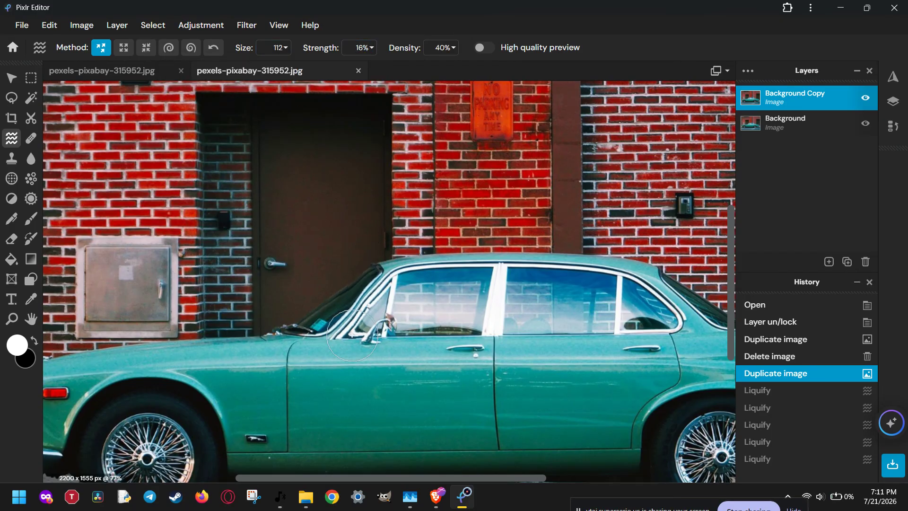
Step: Try pushing the car's front door and front window, reverting to the Duplicate image state after each stroke
{"action": "left_click_drag", "start_coordinate": [350, 395], "coordinate": [352, 397]}
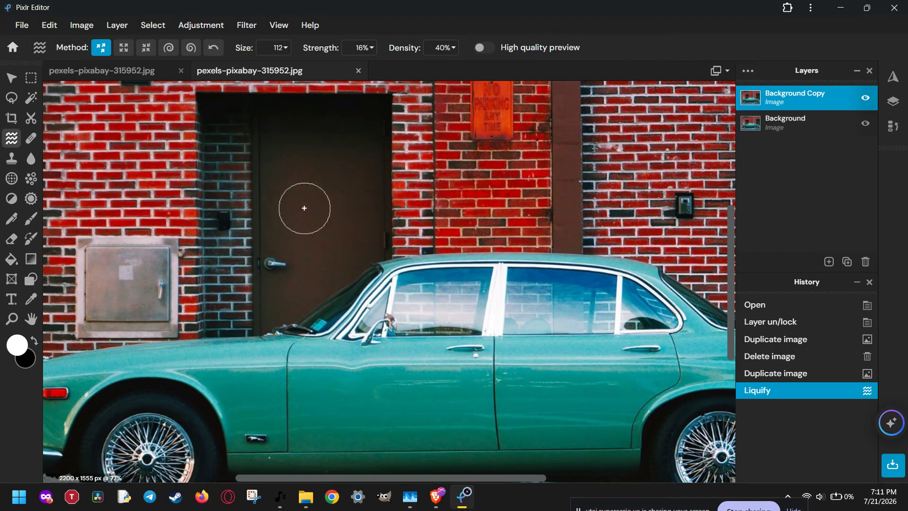
{"action": "left_click", "coordinate": [775, 373]}
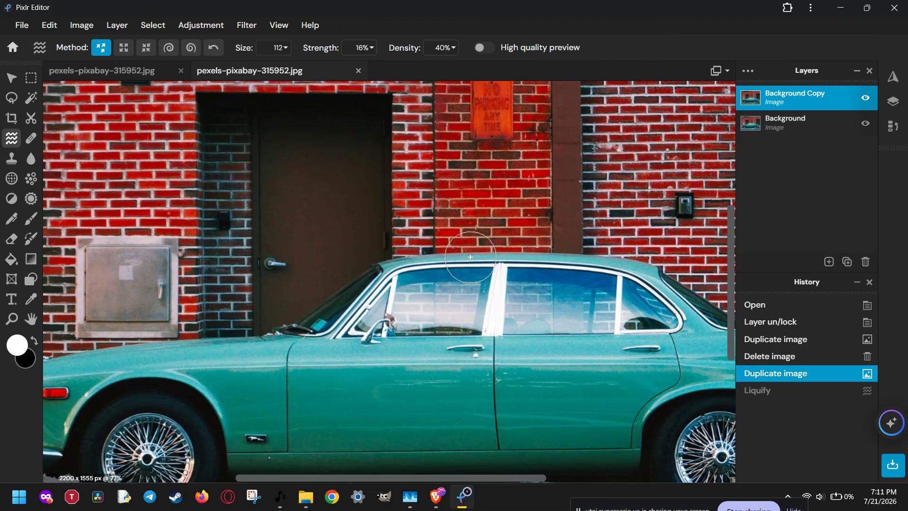
{"action": "left_click", "coordinate": [433, 47]}
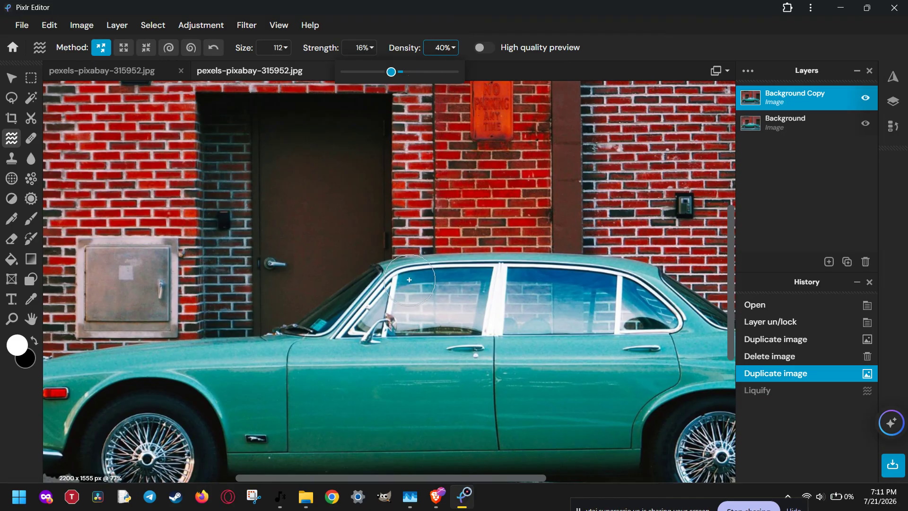
{"action": "mouse_move", "coordinate": [409, 279]}
{"action": "left_mouse_down"}
{"action": "mouse_move", "coordinate": [405, 313]}
{"action": "mouse_move", "coordinate": [410, 267]}
{"action": "mouse_move", "coordinate": [419, 300]}
{"action": "mouse_move", "coordinate": [398, 274]}
{"action": "mouse_move", "coordinate": [422, 285]}
{"action": "mouse_move", "coordinate": [393, 298]}
{"action": "mouse_move", "coordinate": [402, 275]}
{"action": "mouse_move", "coordinate": [423, 306]}
{"action": "mouse_move", "coordinate": [398, 310]}
{"action": "mouse_move", "coordinate": [388, 273]}
{"action": "mouse_move", "coordinate": [411, 289]}
{"action": "mouse_move", "coordinate": [400, 313]}
{"action": "mouse_move", "coordinate": [420, 287]}
{"action": "mouse_move", "coordinate": [421, 306]}
{"action": "mouse_move", "coordinate": [394, 279]}
{"action": "mouse_move", "coordinate": [409, 279]}
{"action": "mouse_move", "coordinate": [421, 305]}
{"action": "mouse_move", "coordinate": [401, 311]}
{"action": "mouse_move", "coordinate": [378, 292]}
{"action": "mouse_move", "coordinate": [432, 316]}
{"action": "left_mouse_up"}
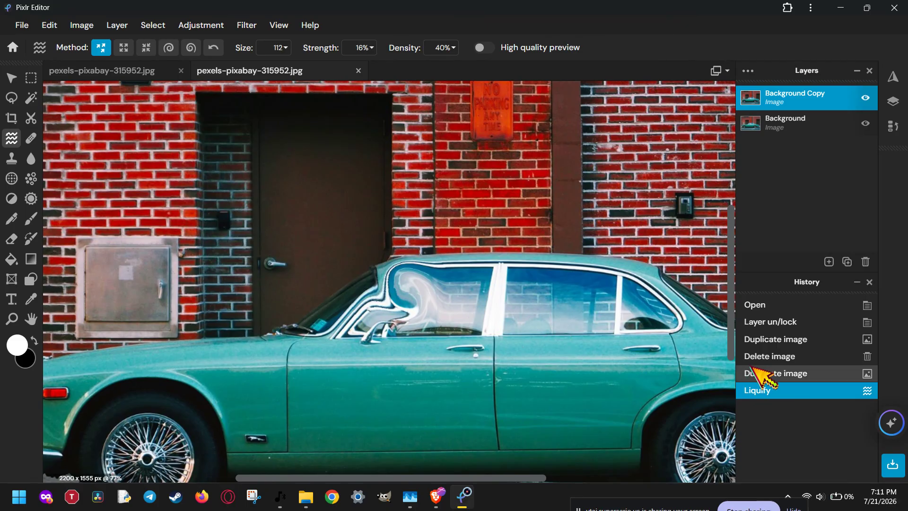
{"action": "left_click", "coordinate": [756, 373]}
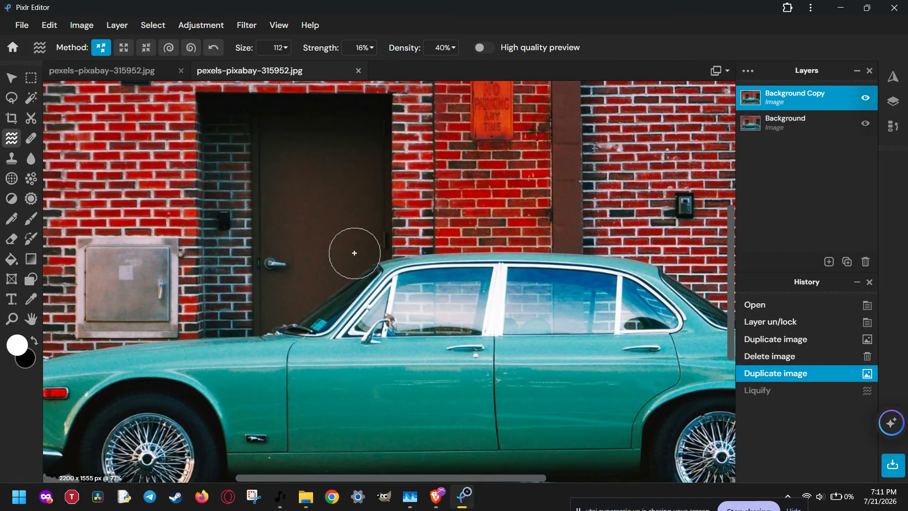
Step: Set the Liquify brush size to 316 and push the car body alternately up and down from front to rear into waves
{"action": "scroll", "coordinate": [244, 319], "scroll_direction": "down", "scroll_amount": 3}
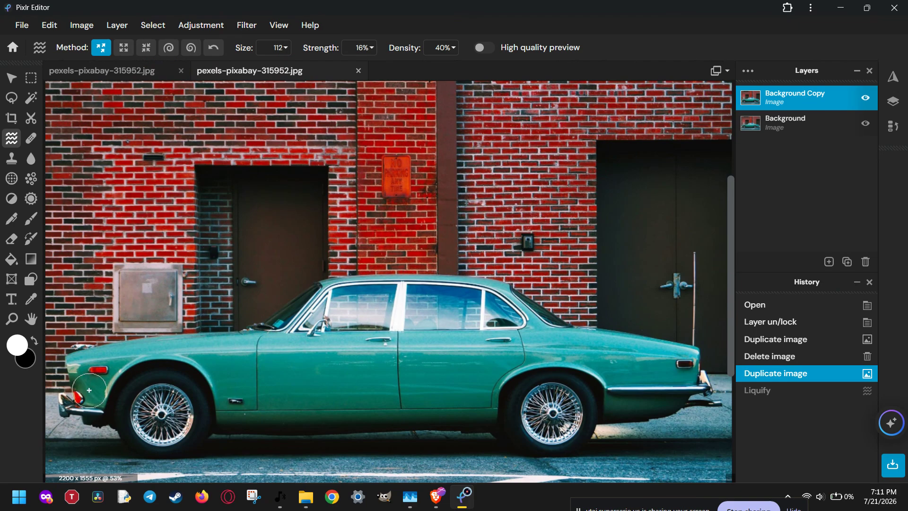
{"action": "left_click", "coordinate": [280, 49]}
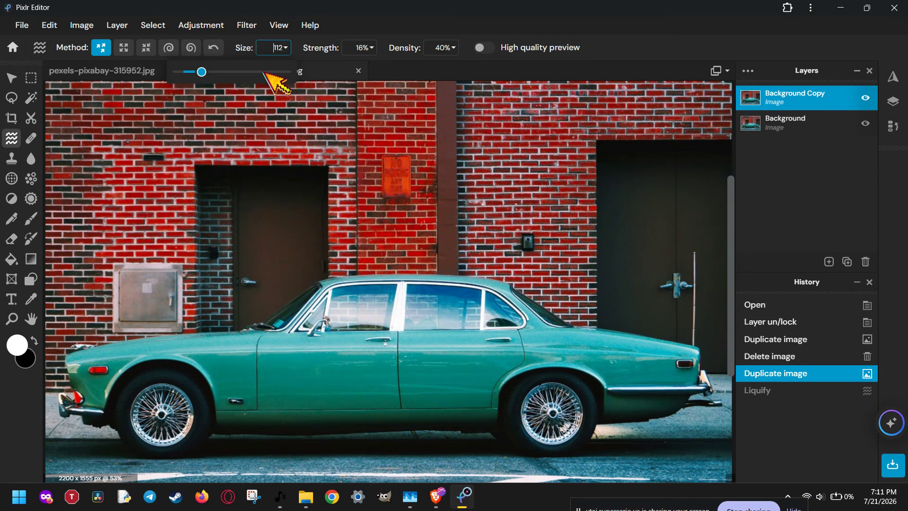
{"action": "left_click_drag", "start_coordinate": [201, 72], "coordinate": [246, 71]}
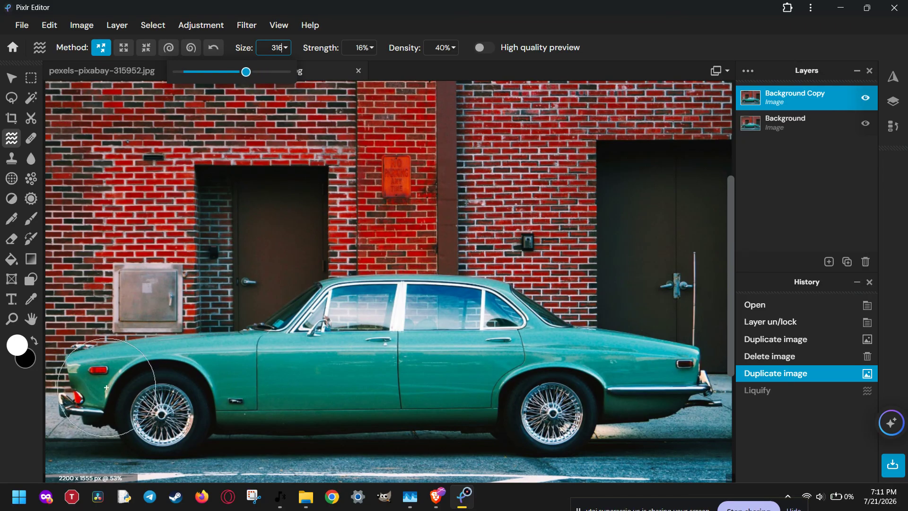
{"action": "mouse_move", "coordinate": [106, 388]}
{"action": "left_mouse_down"}
{"action": "mouse_move", "coordinate": [104, 332]}
{"action": "mouse_move", "coordinate": [118, 295]}
{"action": "left_mouse_up"}
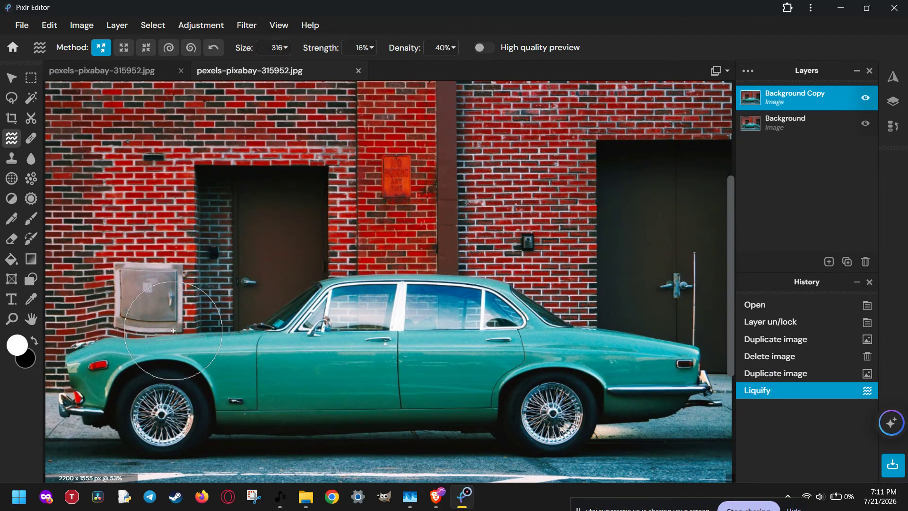
{"action": "mouse_move", "coordinate": [173, 331]}
{"action": "left_mouse_down"}
{"action": "mouse_move", "coordinate": [172, 486]}
{"action": "mouse_move", "coordinate": [171, 462]}
{"action": "left_mouse_up"}
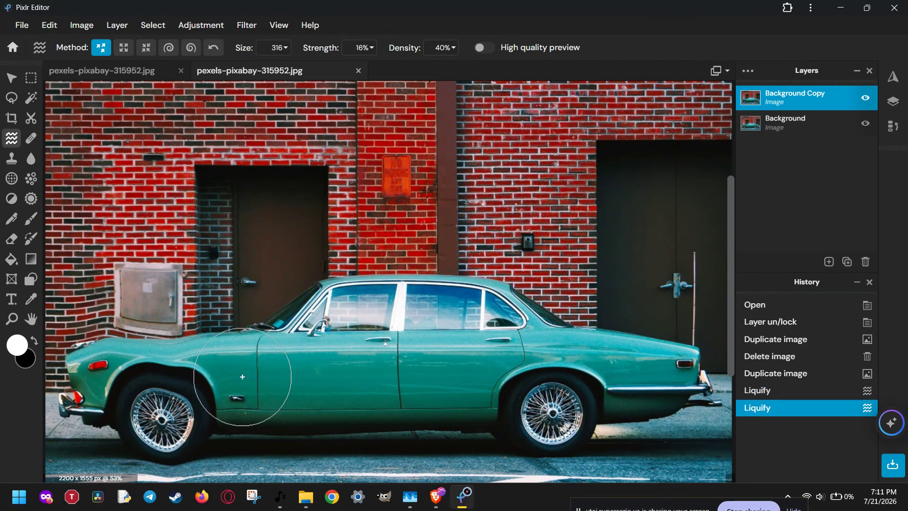
{"action": "left_click_drag", "start_coordinate": [242, 377], "coordinate": [243, 260]}
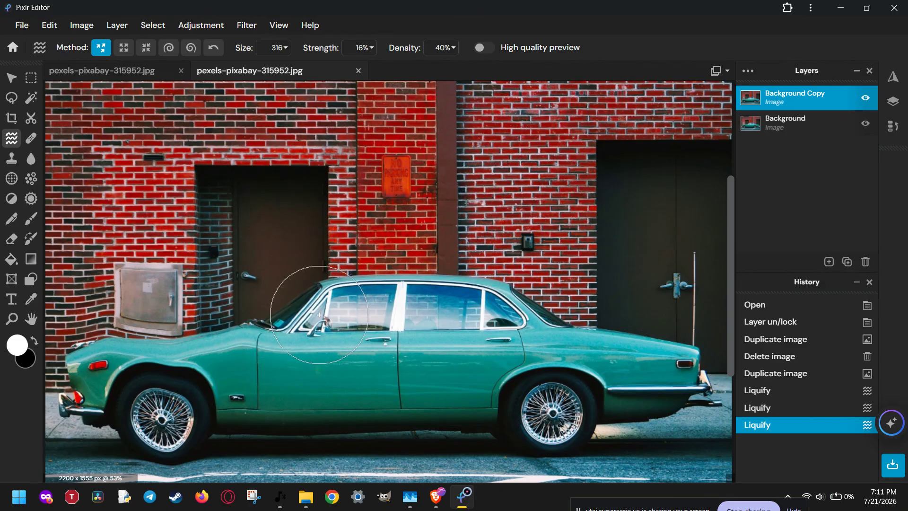
{"action": "left_click_drag", "start_coordinate": [316, 337], "coordinate": [307, 441]}
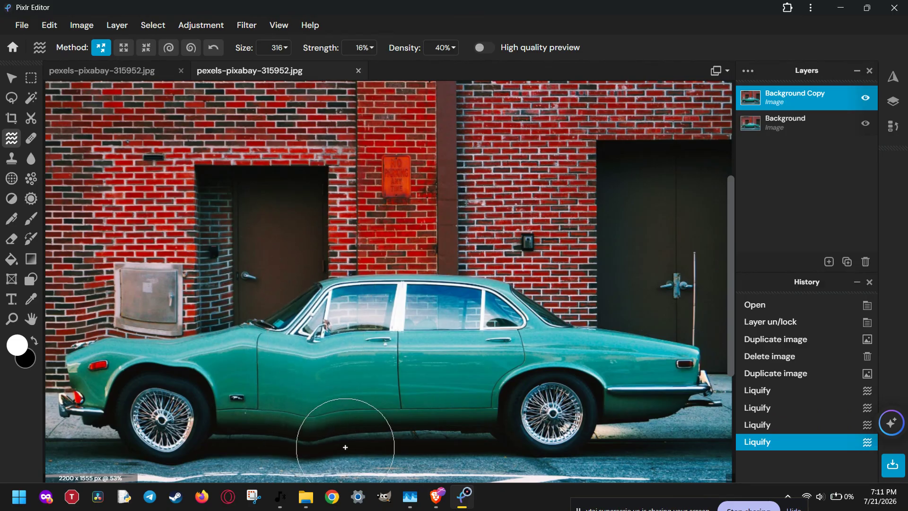
{"action": "mouse_move", "coordinate": [381, 392]}
{"action": "left_mouse_down"}
{"action": "mouse_move", "coordinate": [385, 285]}
{"action": "mouse_move", "coordinate": [416, 227]}
{"action": "left_mouse_up"}
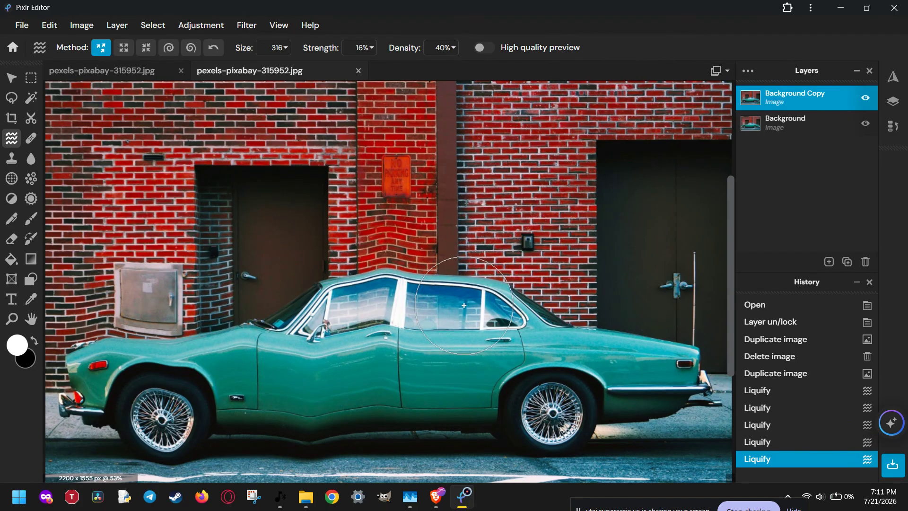
{"action": "left_click_drag", "start_coordinate": [464, 310], "coordinate": [463, 411]}
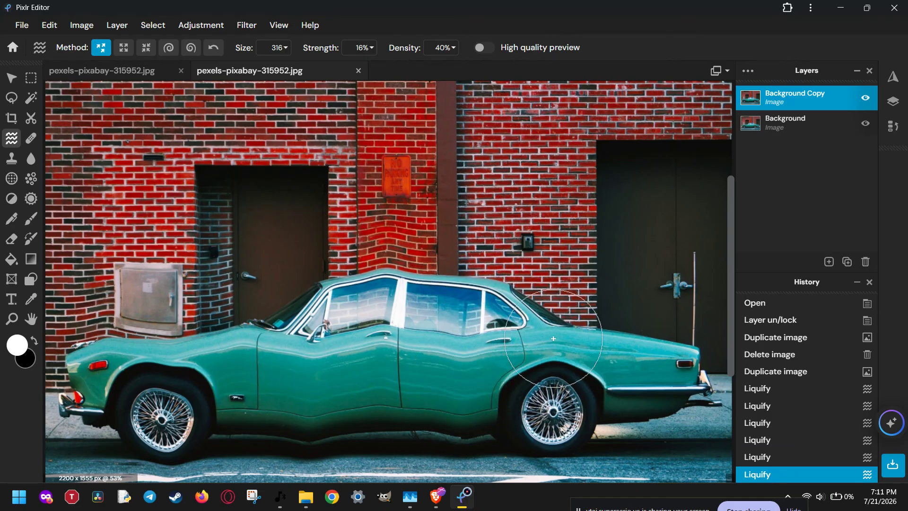
{"action": "left_click_drag", "start_coordinate": [553, 339], "coordinate": [636, 316]}
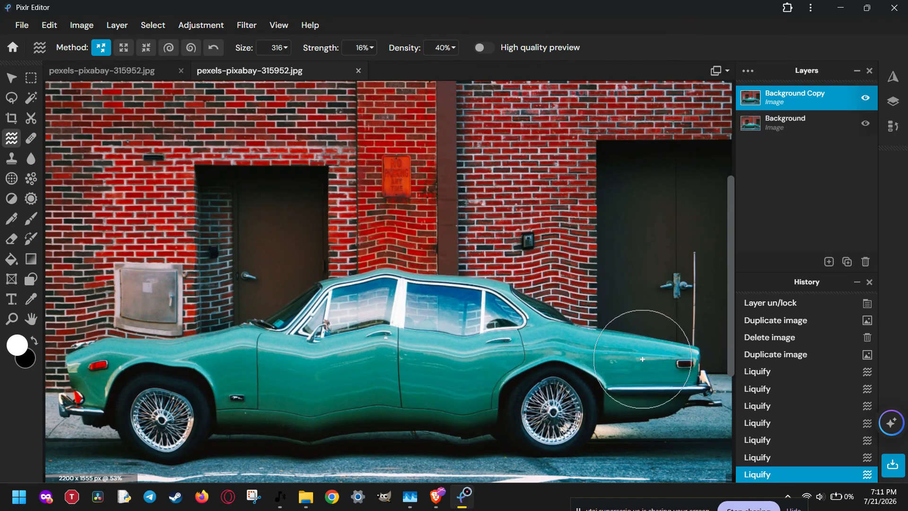
{"action": "left_click_drag", "start_coordinate": [643, 373], "coordinate": [658, 479]}
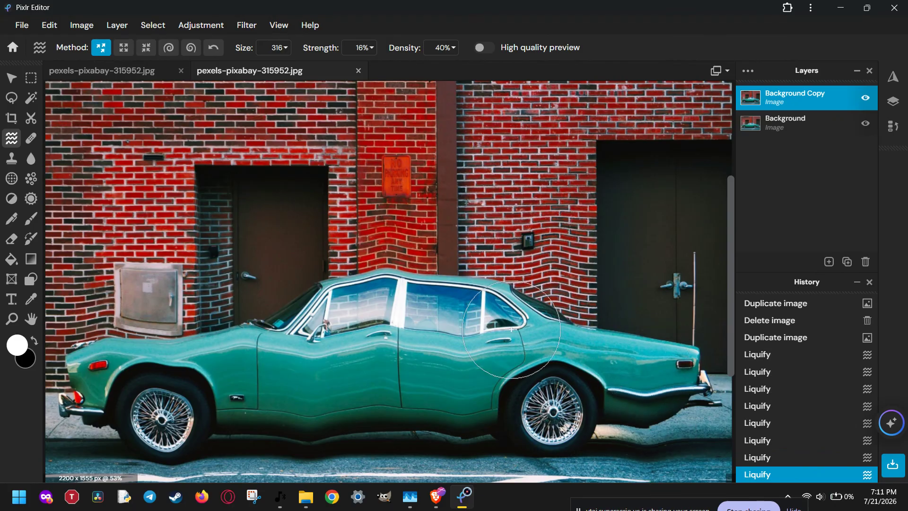
{"action": "left_click", "coordinate": [127, 27]}
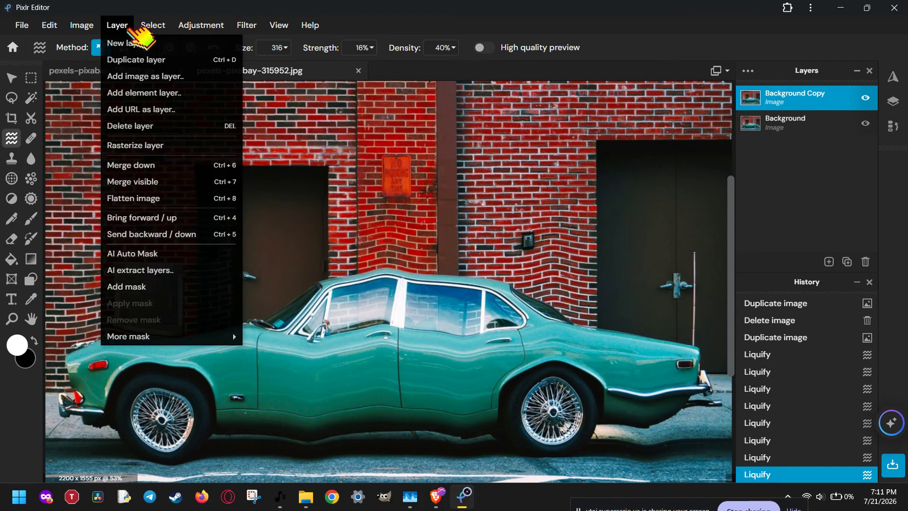
{"action": "mouse_move", "coordinate": [155, 27]}
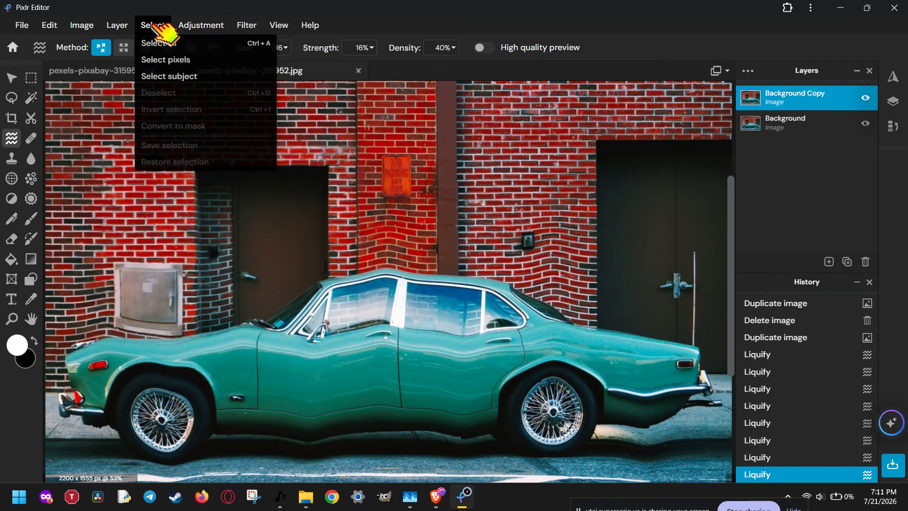
{"action": "mouse_move", "coordinate": [202, 28]}
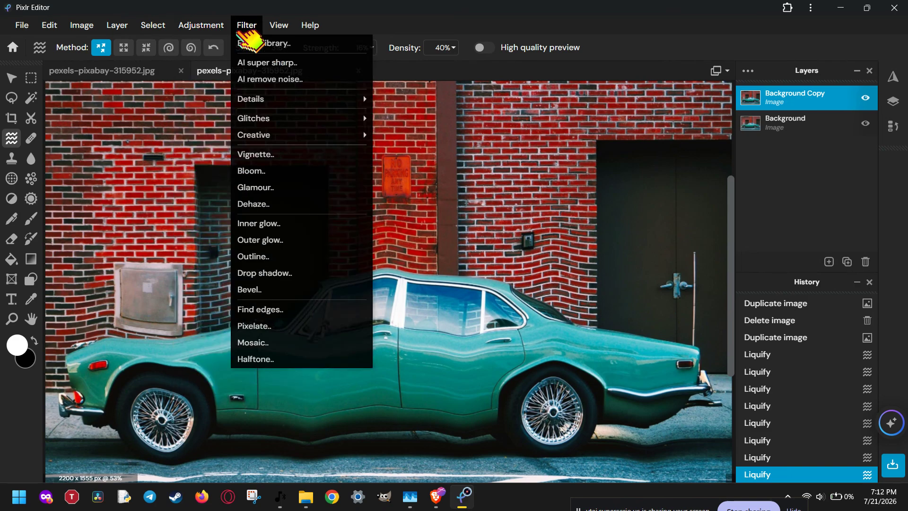
Step: Mask out the brick wall background on the Background Copy layer with the Cutout tool's AI Auto option
{"action": "mouse_move", "coordinate": [280, 30]}
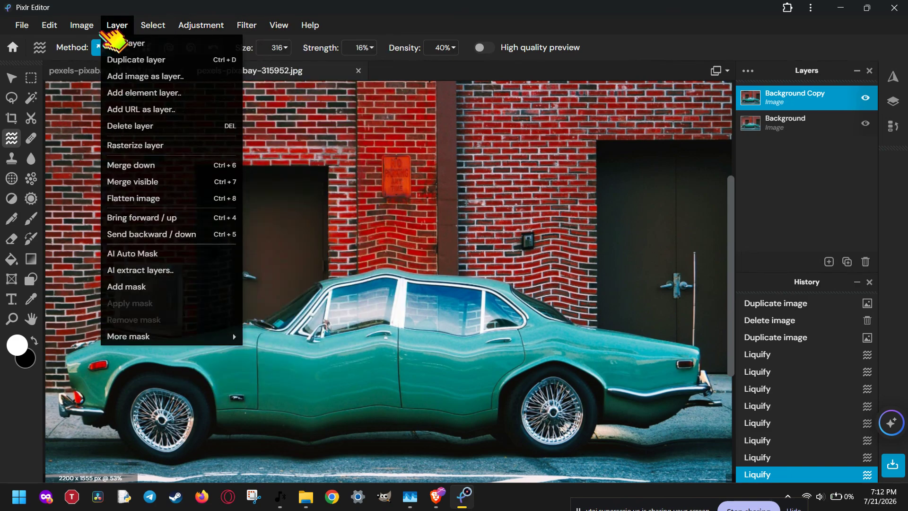
{"action": "mouse_move", "coordinate": [57, 30]}
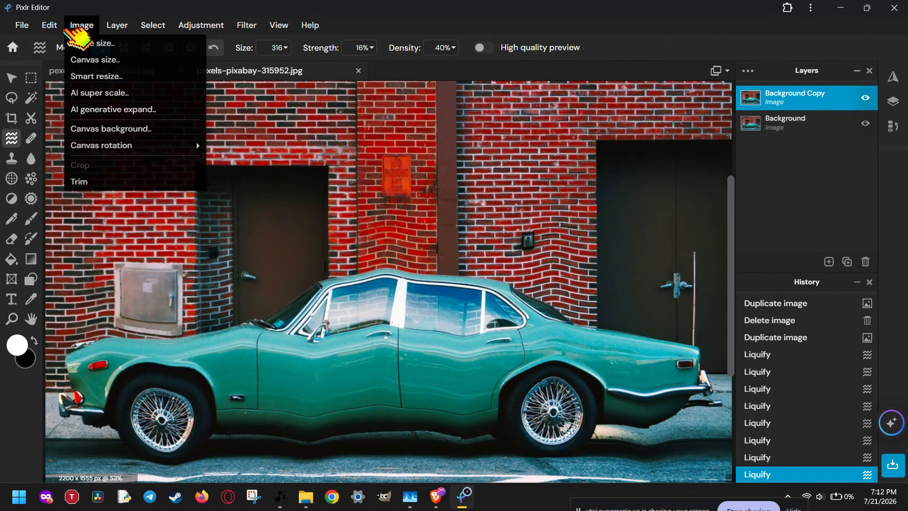
{"action": "left_click", "coordinate": [31, 119]}
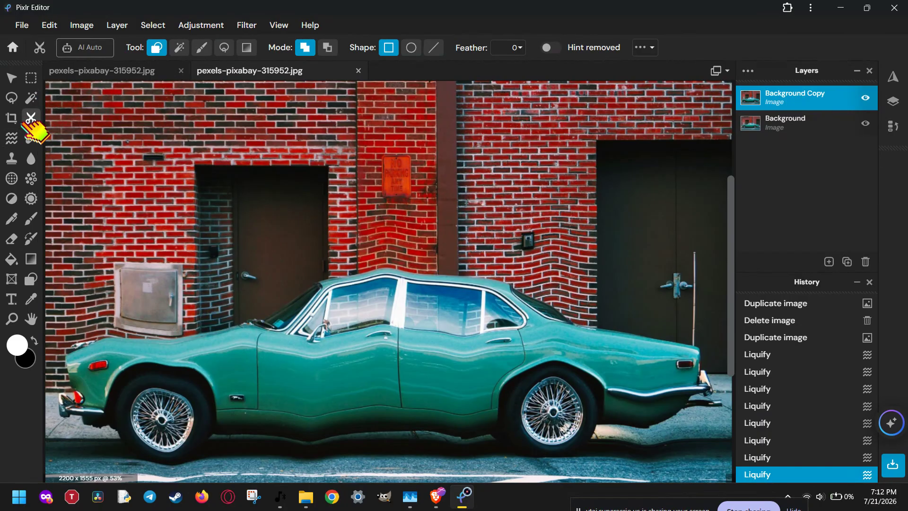
{"action": "left_click", "coordinate": [69, 49]}
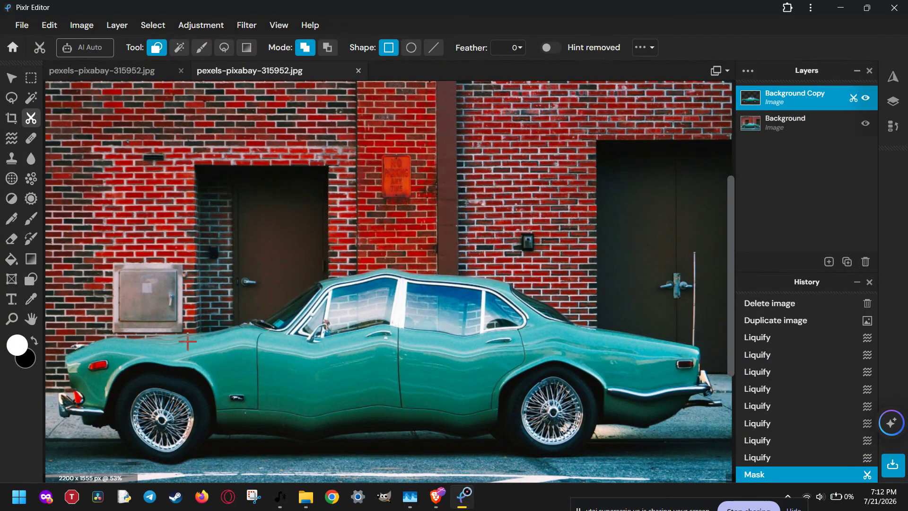
Step: Hide and show the Background Copy layer twice to compare the wavy car with the original photo beneath
{"action": "scroll", "coordinate": [189, 341], "scroll_direction": "down", "scroll_amount": 1}
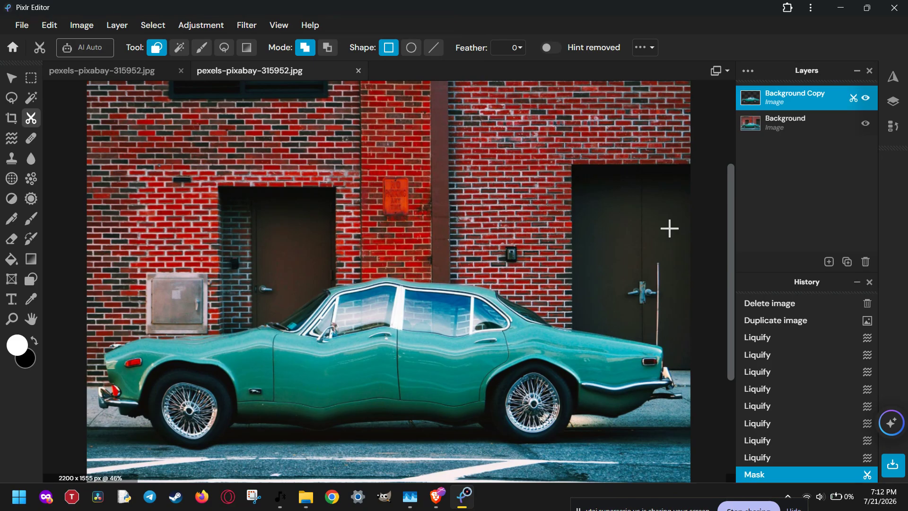
{"action": "left_click", "coordinate": [866, 97]}
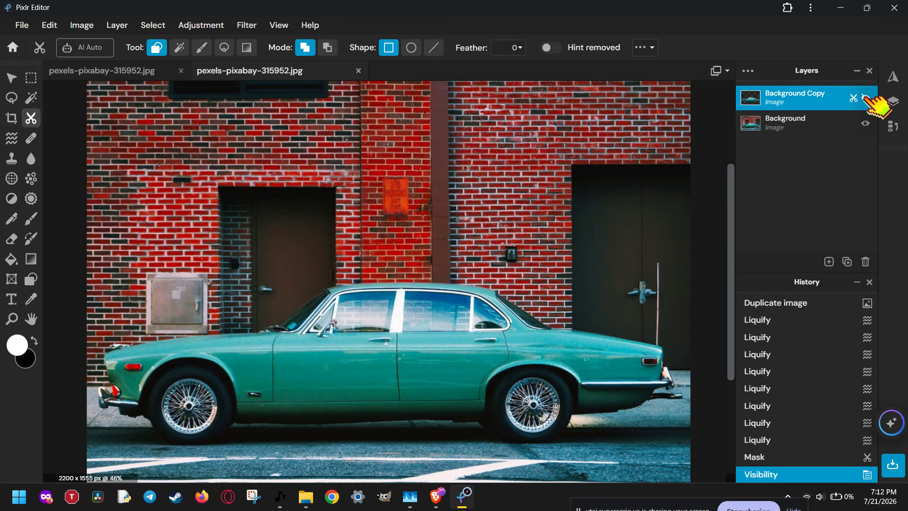
{"action": "left_click", "coordinate": [866, 97]}
{"action": "left_click", "coordinate": [866, 98]}
{"action": "left_click", "coordinate": [866, 97]}
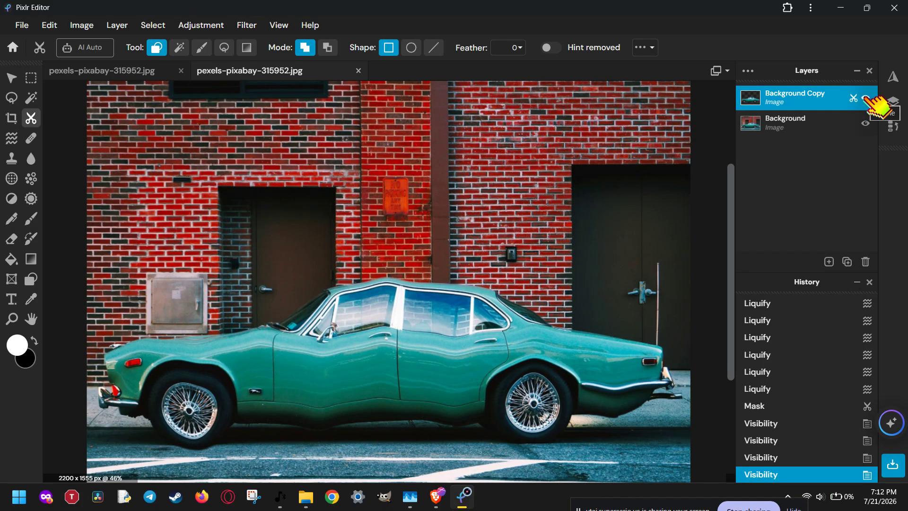
{"action": "scroll", "coordinate": [531, 325], "scroll_direction": "down", "scroll_amount": 1}
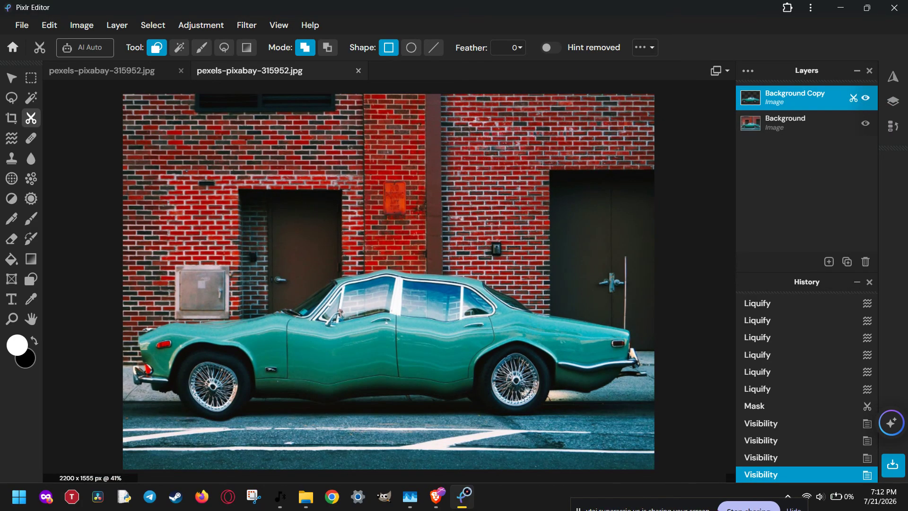
{"action": "left_click", "coordinate": [735, 508]}
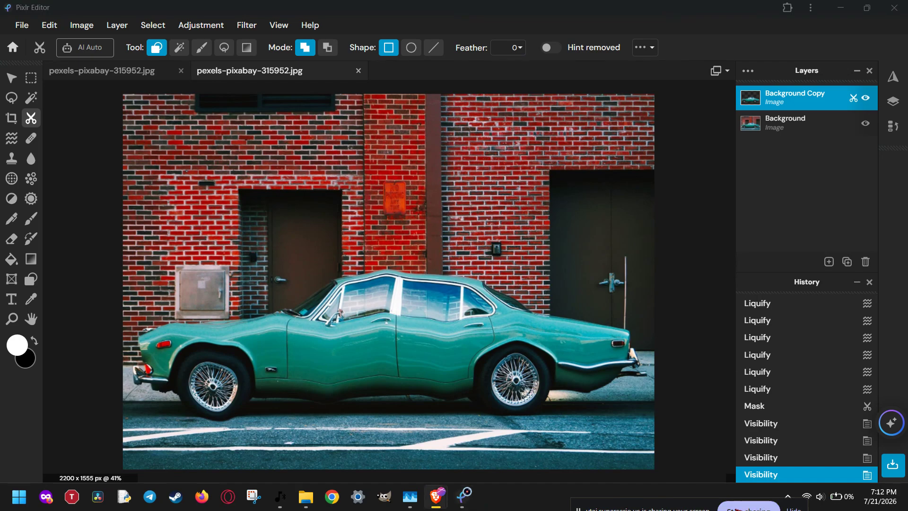